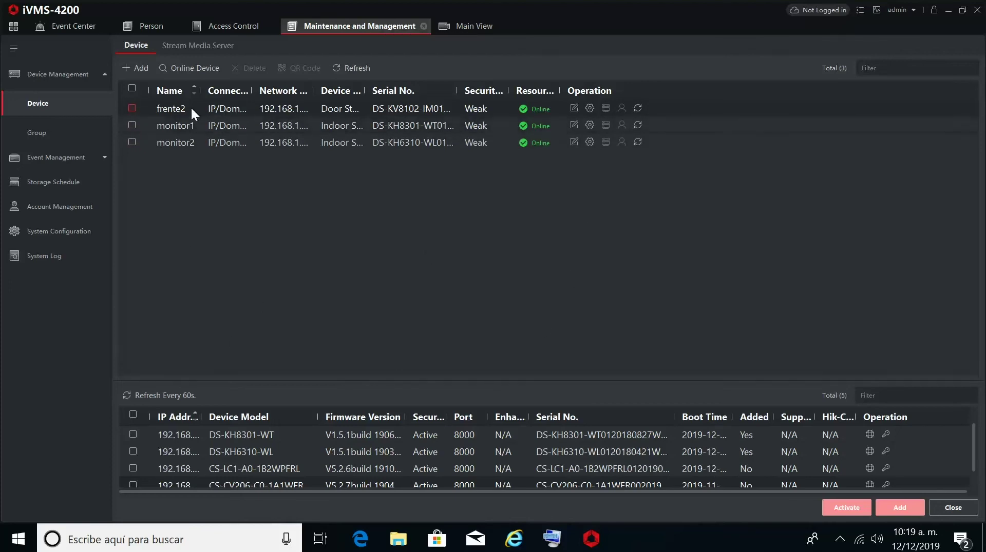
Step: Add a sub-organization named SYSCOM under New Organization in the person management module
left_click(146, 26)
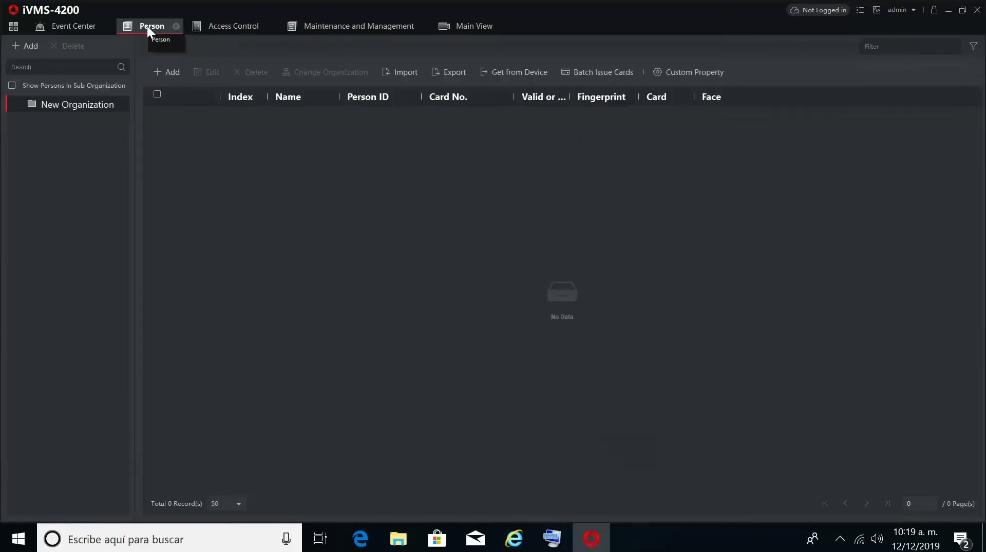
left_click(23, 44)
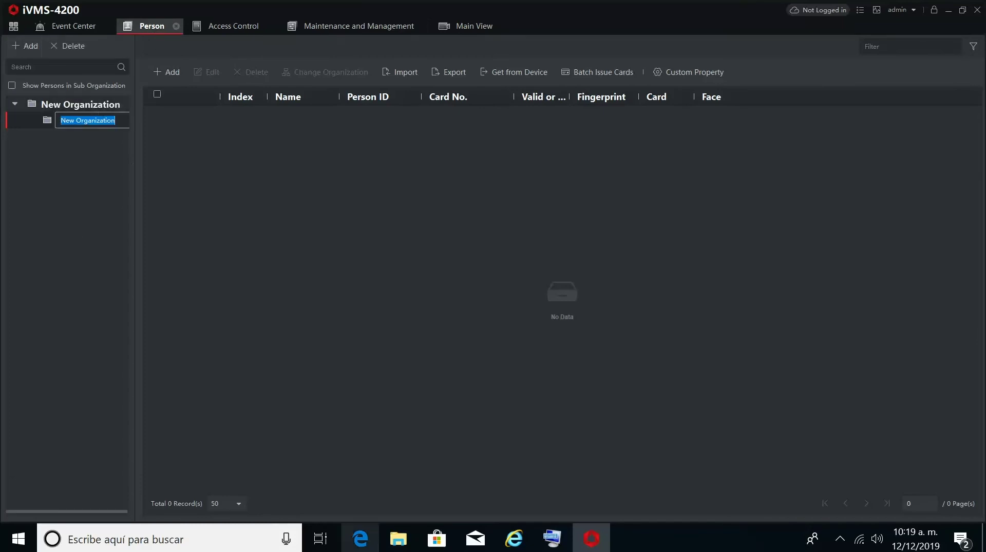
left_click(552, 538)
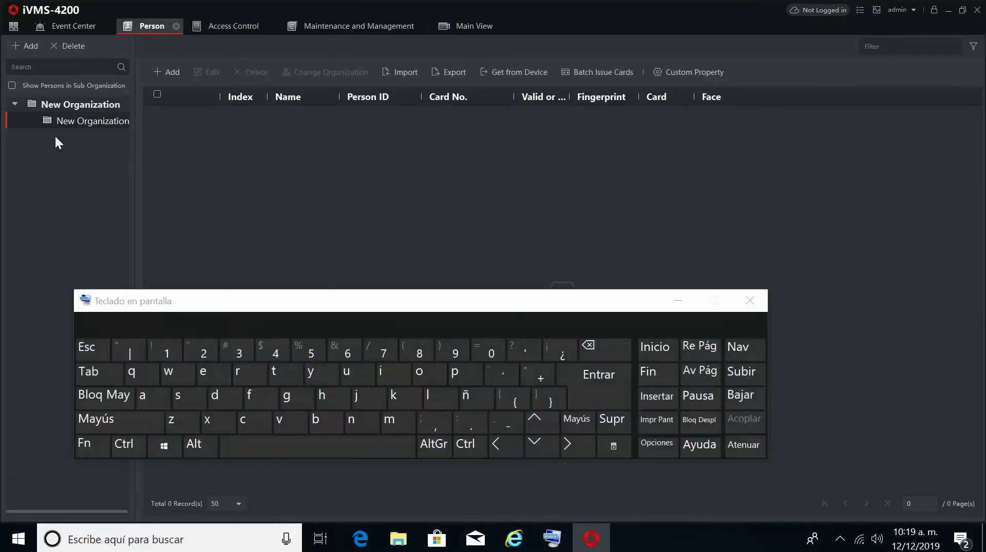
left_click(109, 121)
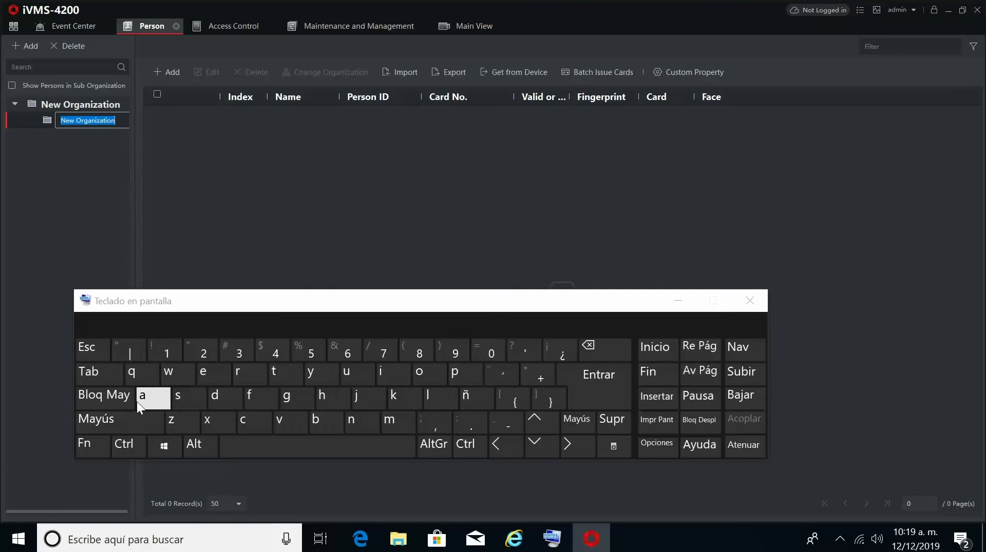
left_click(113, 395)
left_click(190, 399)
left_click(321, 375)
left_click(186, 398)
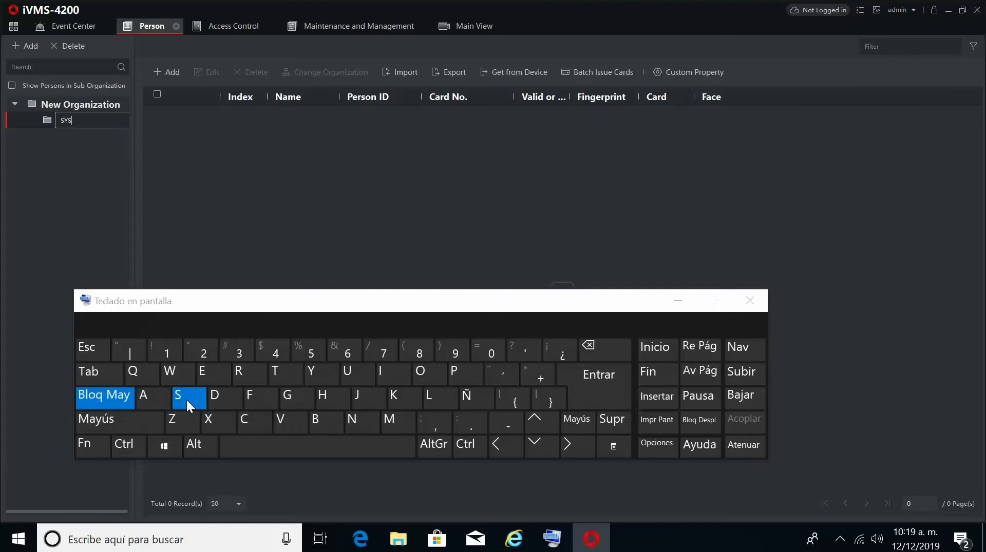
left_click(257, 422)
left_click(427, 374)
left_click(406, 422)
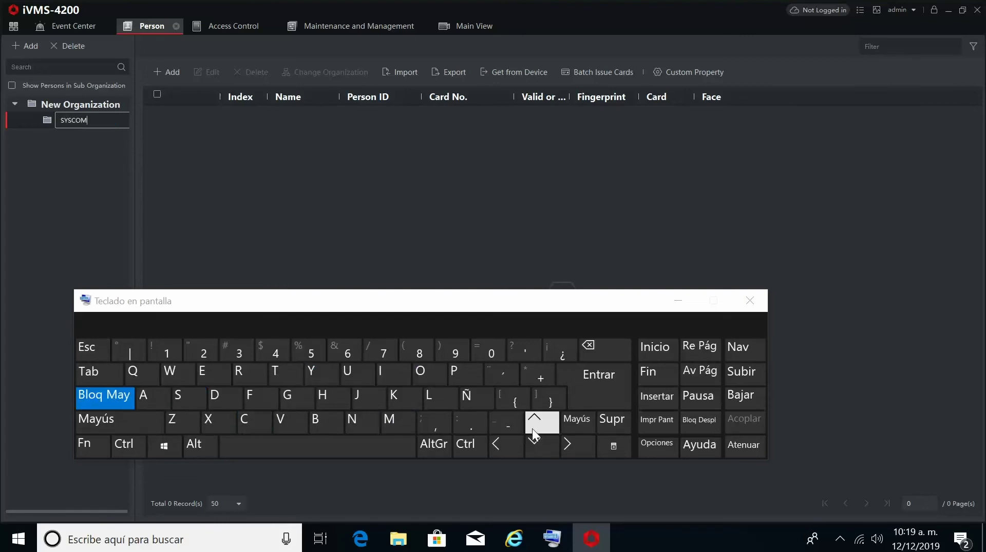
left_click(590, 379)
left_click(678, 301)
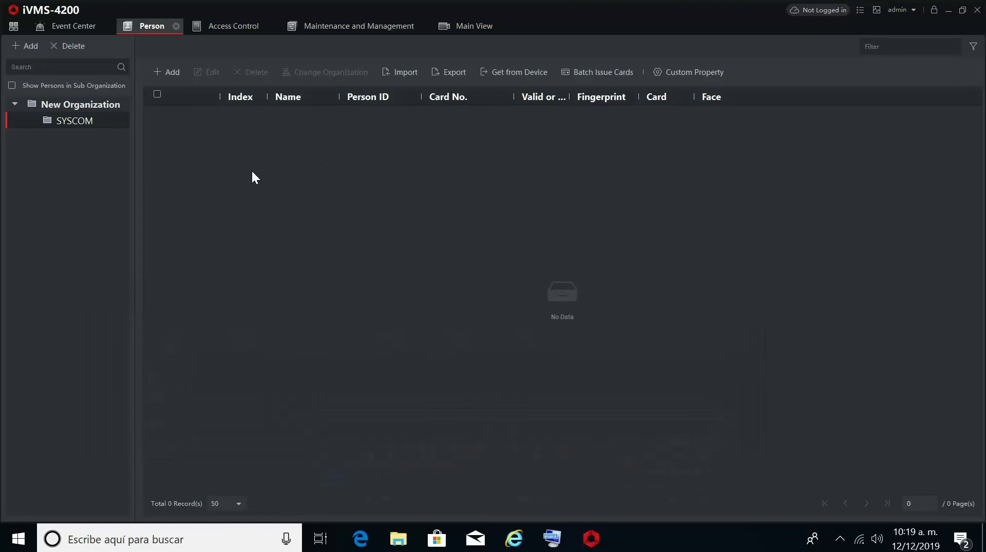
Step: Start a new person in the SYSCOM organization and enter PRUEBA 1 as the name
left_click(171, 72)
left_click(768, 116)
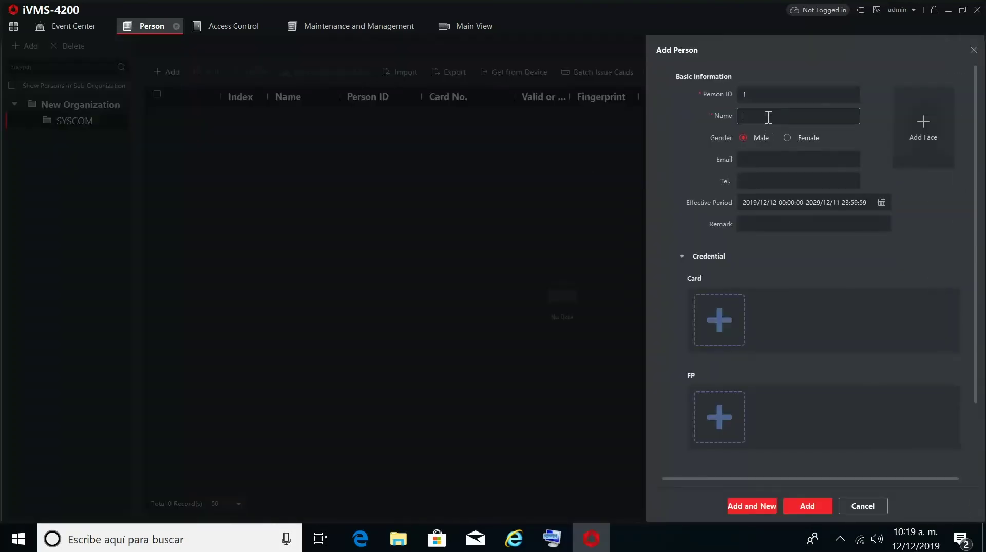
left_click(562, 534)
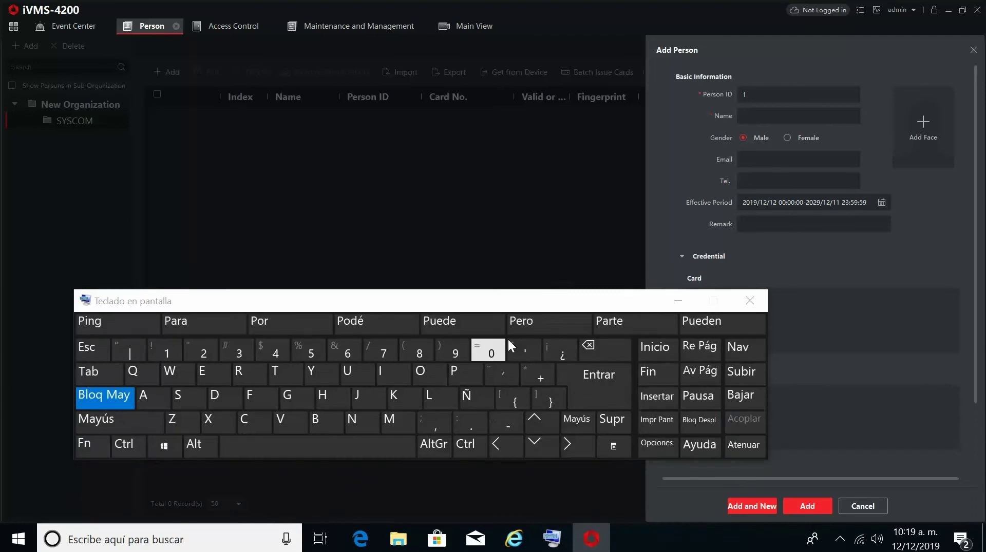
left_click(741, 112)
left_click(458, 377)
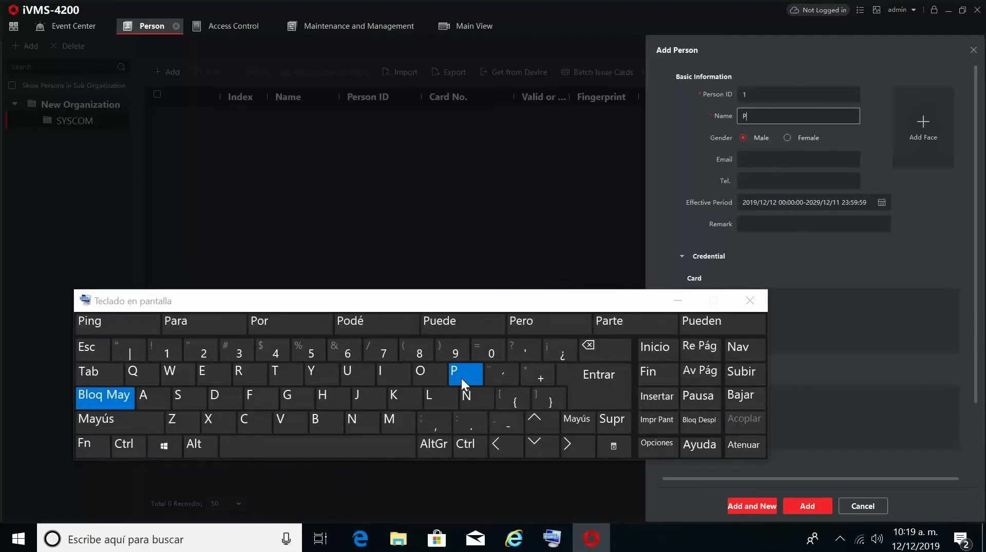
left_click(257, 375)
left_click(355, 380)
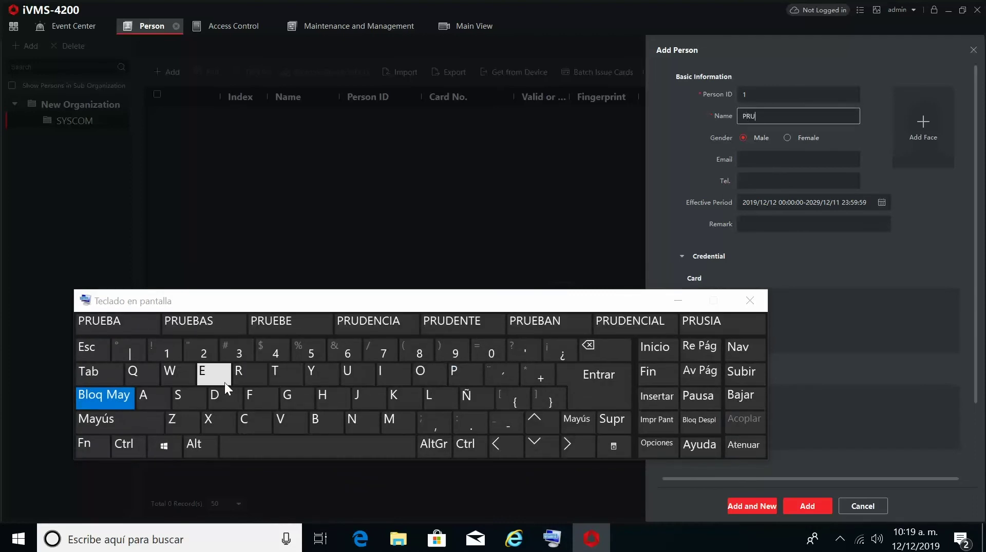
left_click(129, 324)
left_click(165, 352)
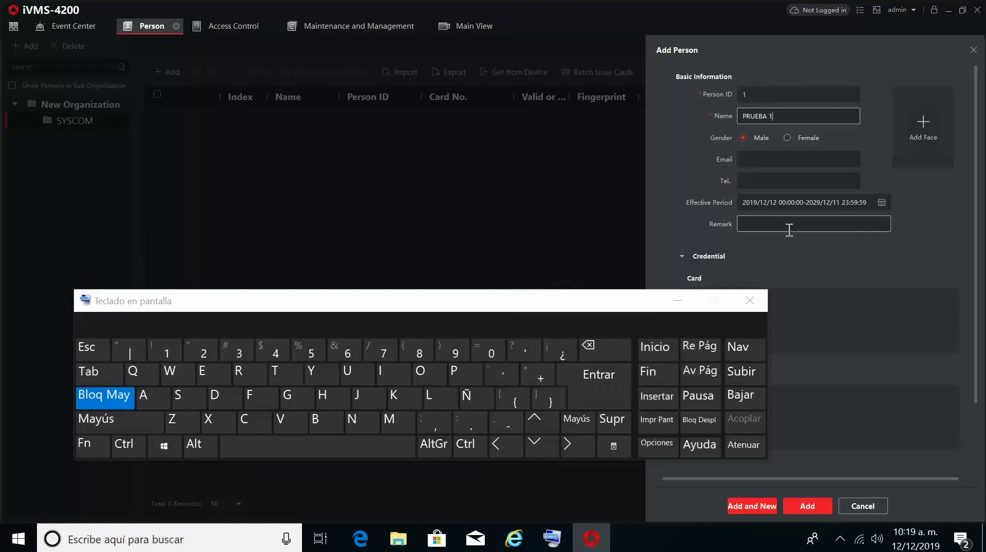
left_click(664, 304)
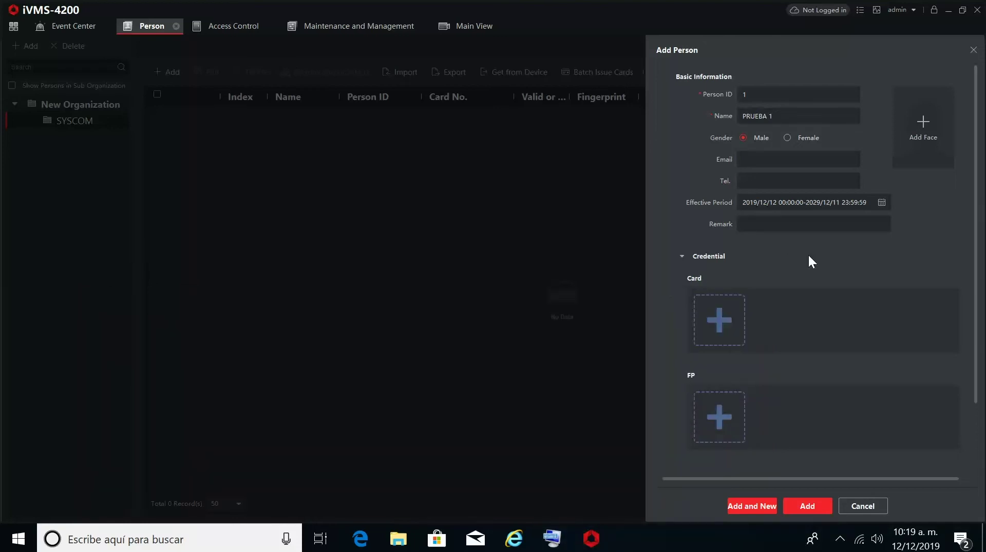
Step: Bind the new person to monitor2 in the resident information and save the person
left_click(679, 256)
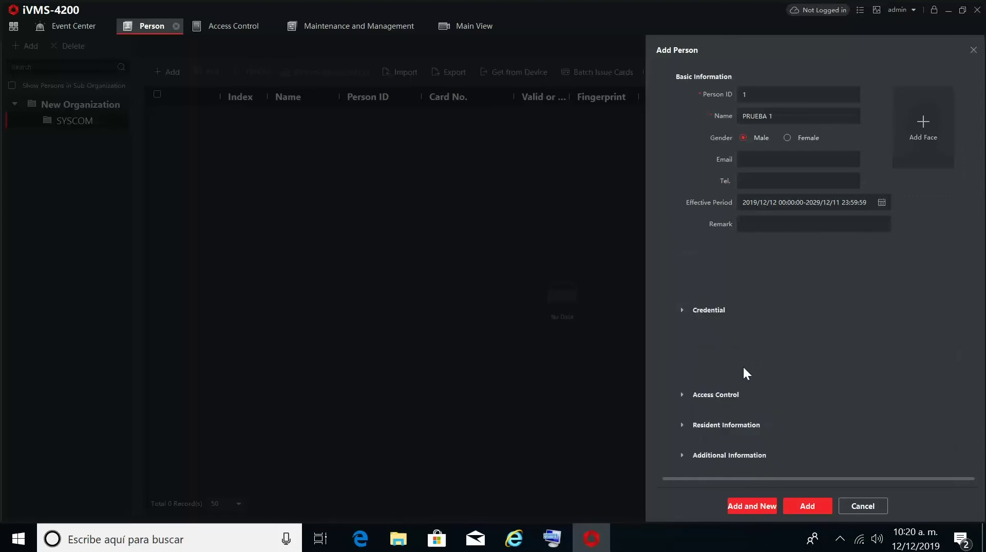
left_click(682, 425)
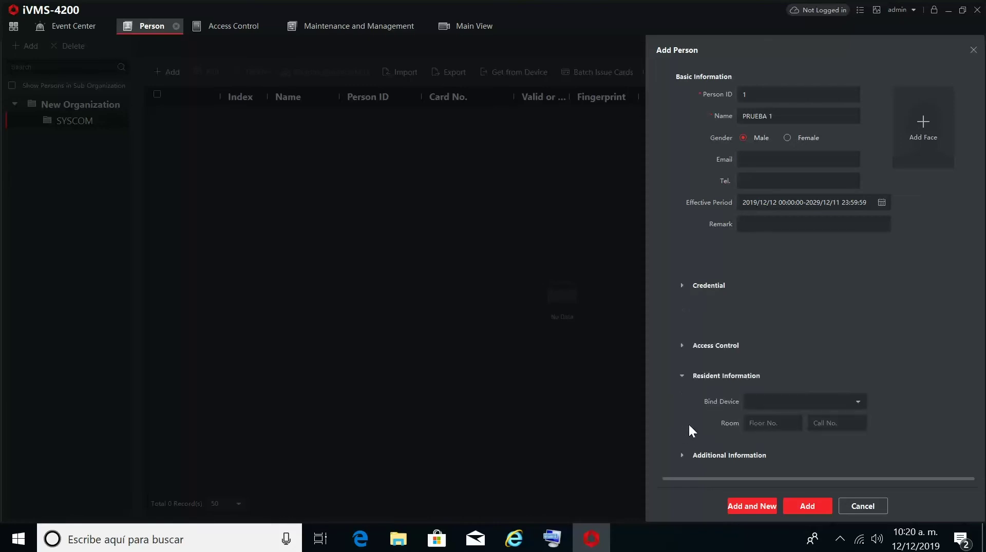
left_click(855, 403)
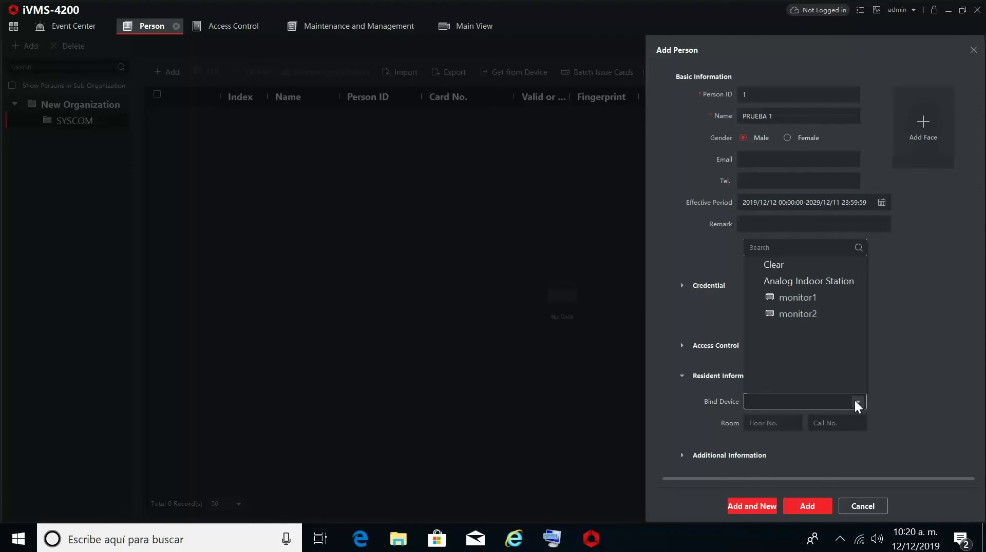
left_click(808, 313)
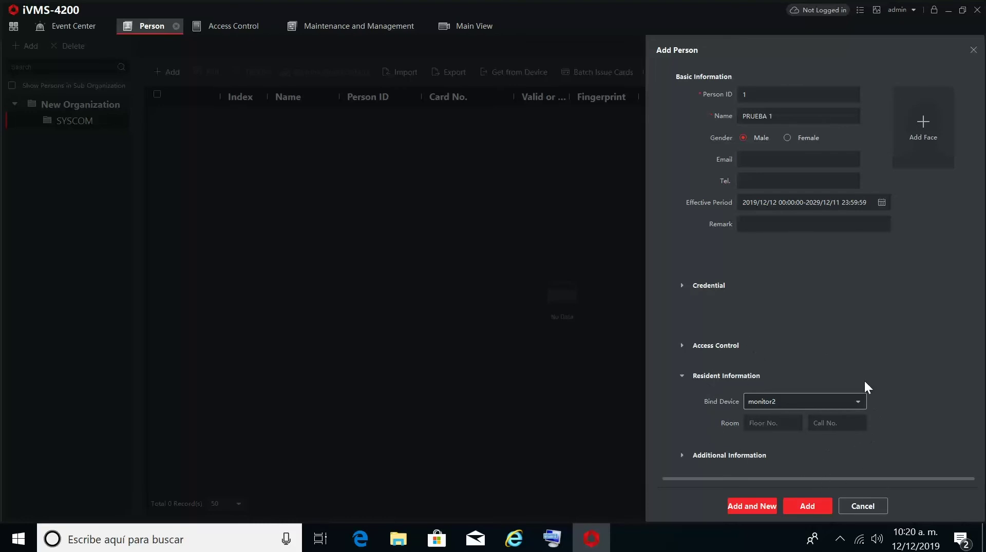
left_click(749, 425)
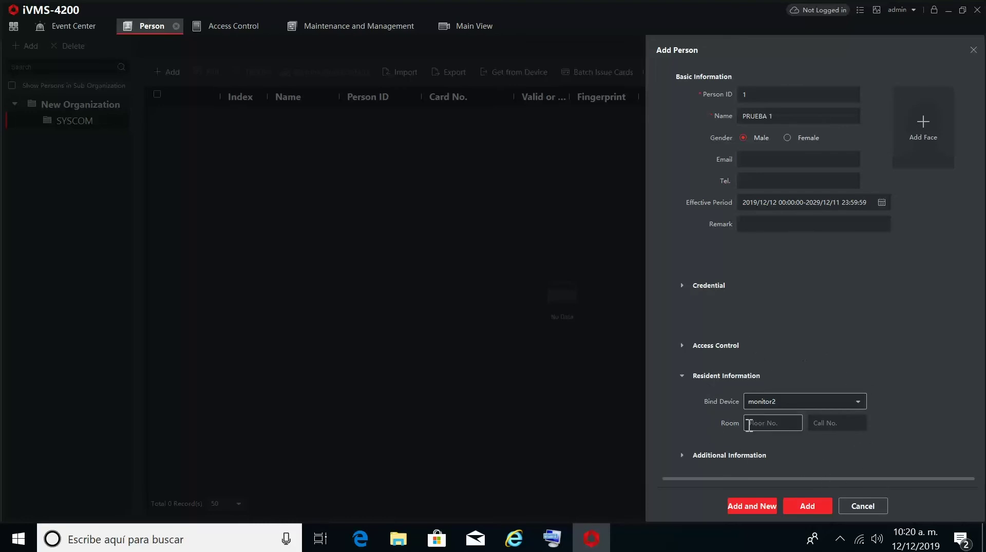
left_click(823, 502)
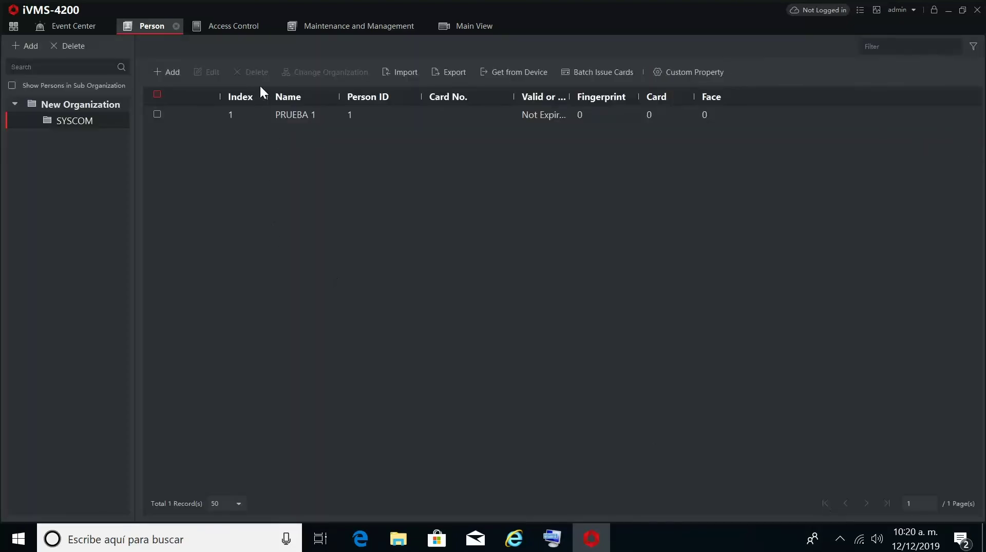
Step: Check monitor2's room and floor numbers in its remote intercom ID configuration, and return to the person list
left_click(396, 24)
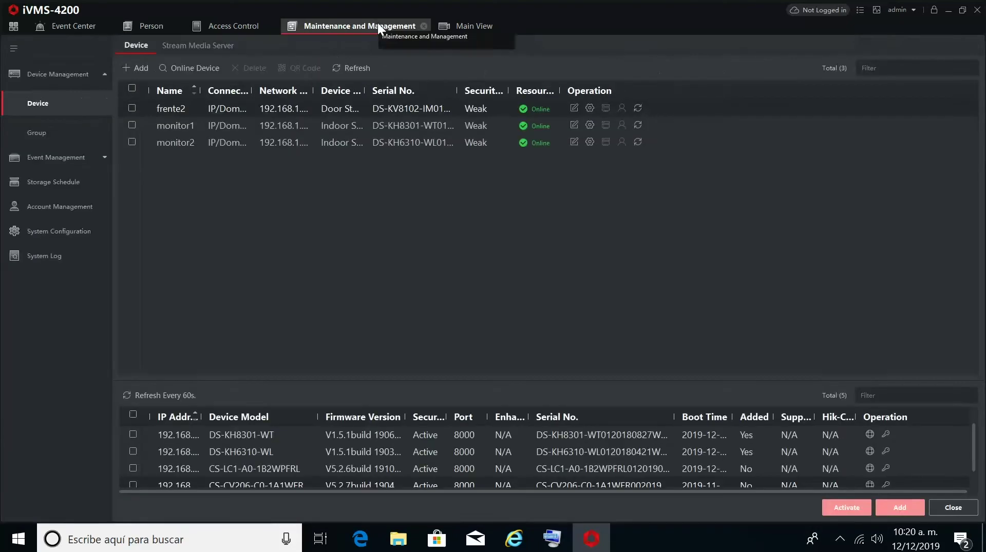
left_click(590, 142)
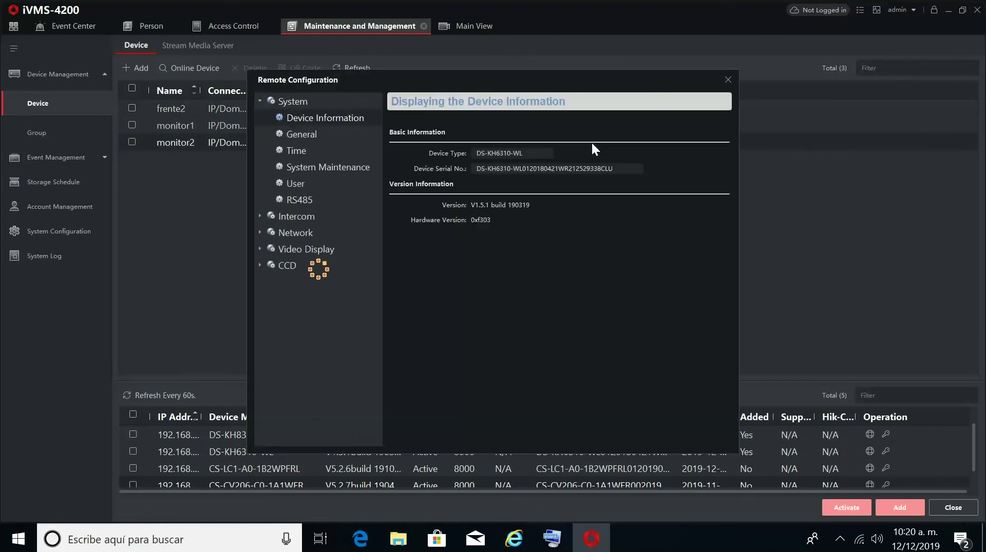
left_click(264, 214)
left_click(264, 200)
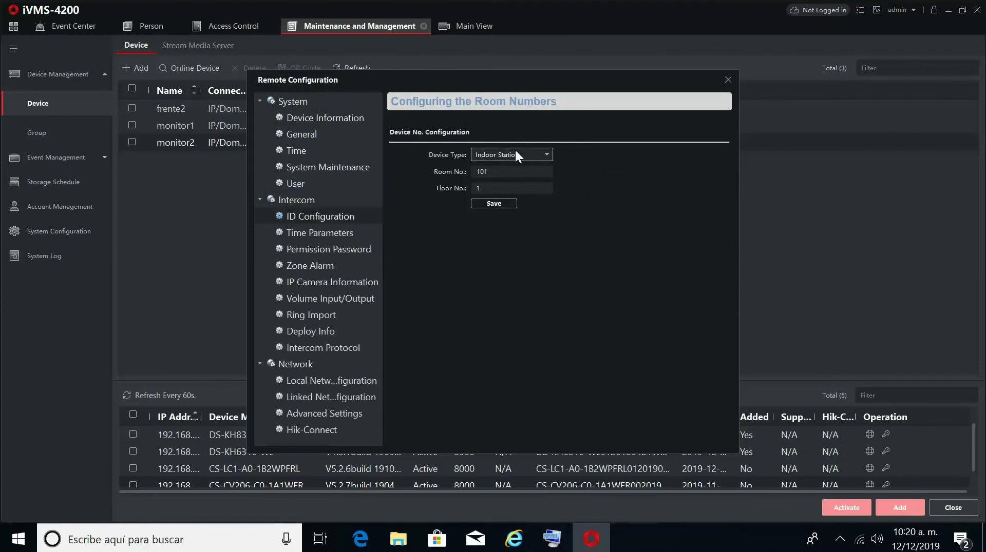
left_click(727, 80)
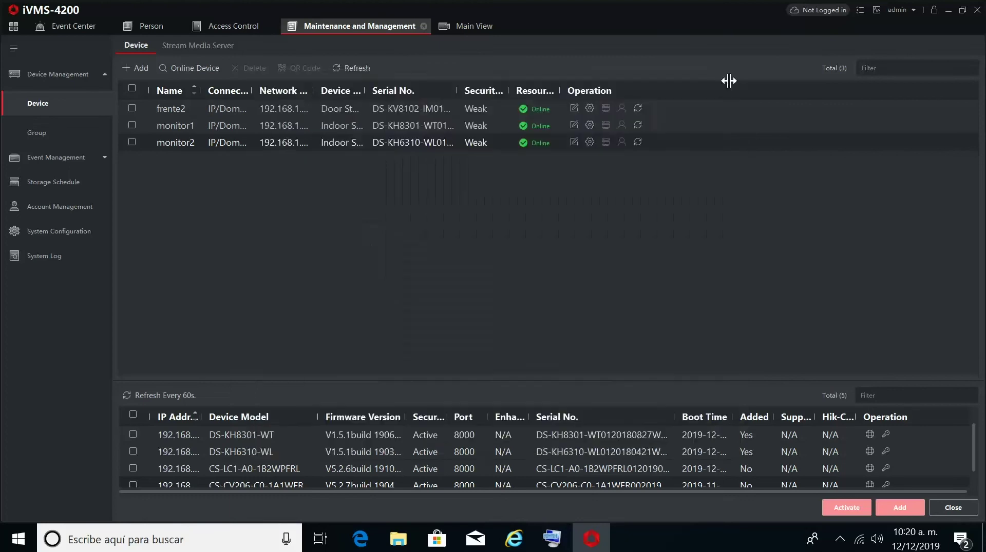
left_click(149, 25)
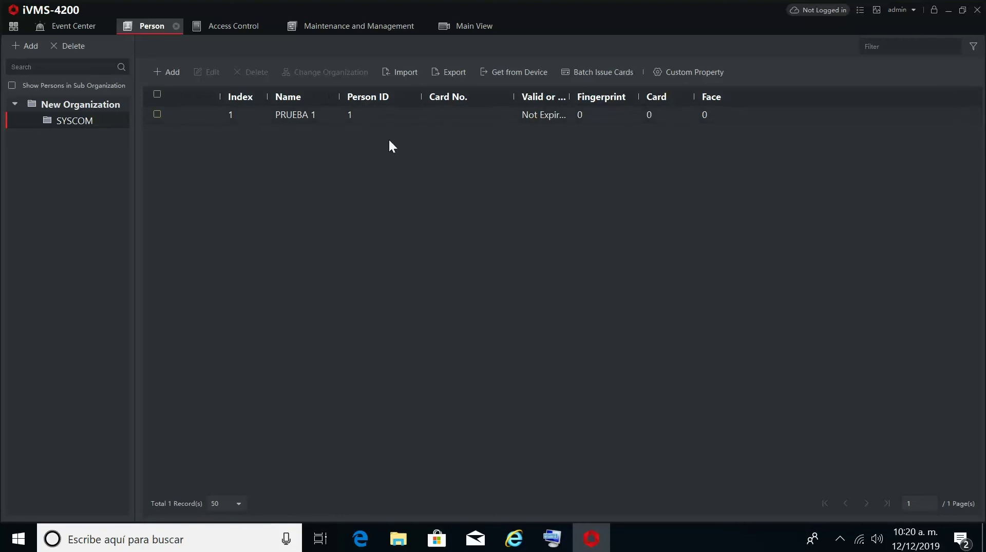
Step: Create a new video intercom notice and choose New Organization-SYSCOM-PRUEBA 1 as its recipient
left_click(229, 27)
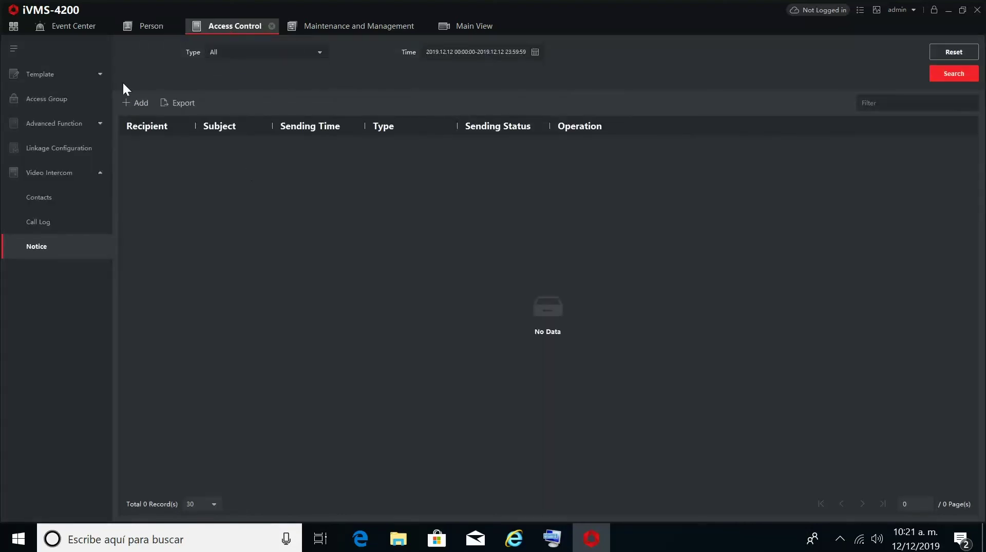
left_click(100, 176)
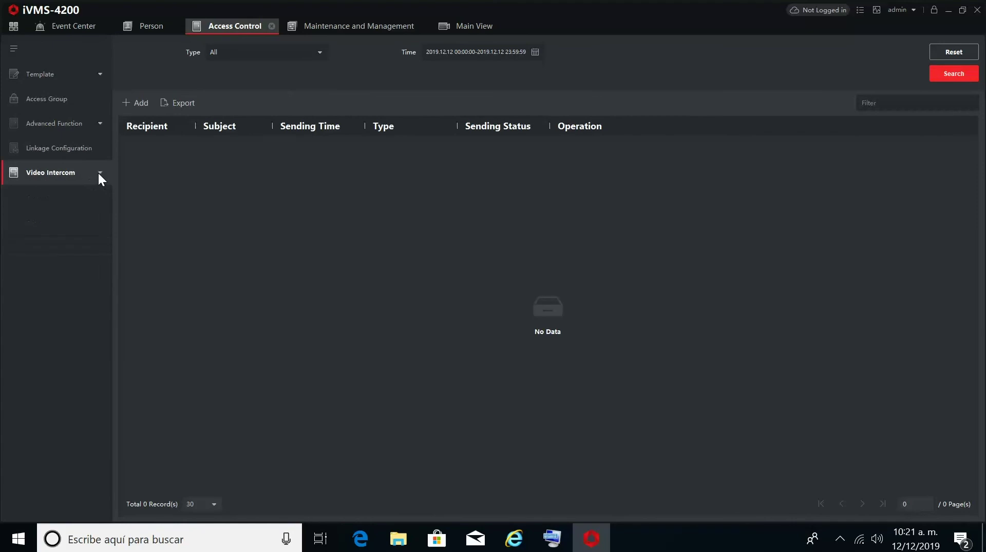
left_click(98, 173)
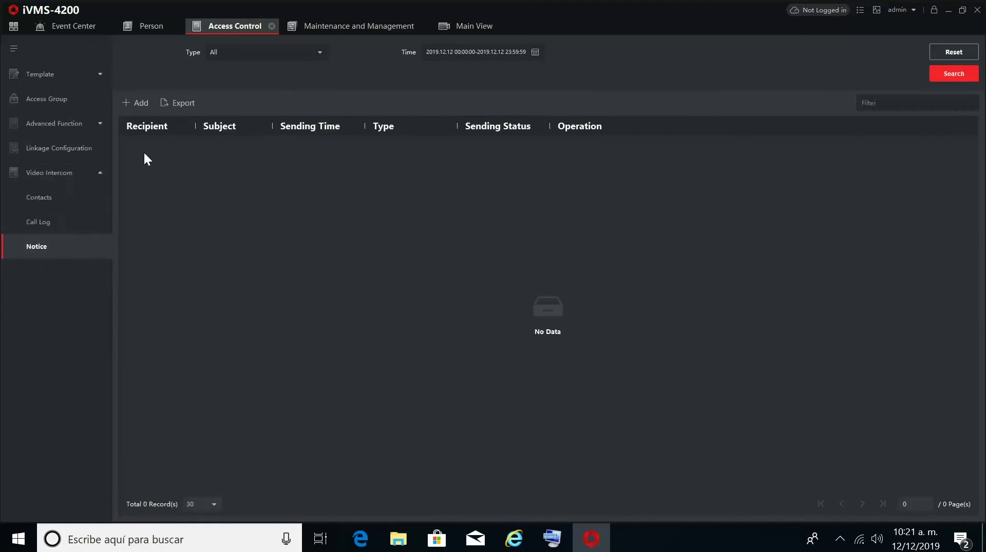
left_click(140, 103)
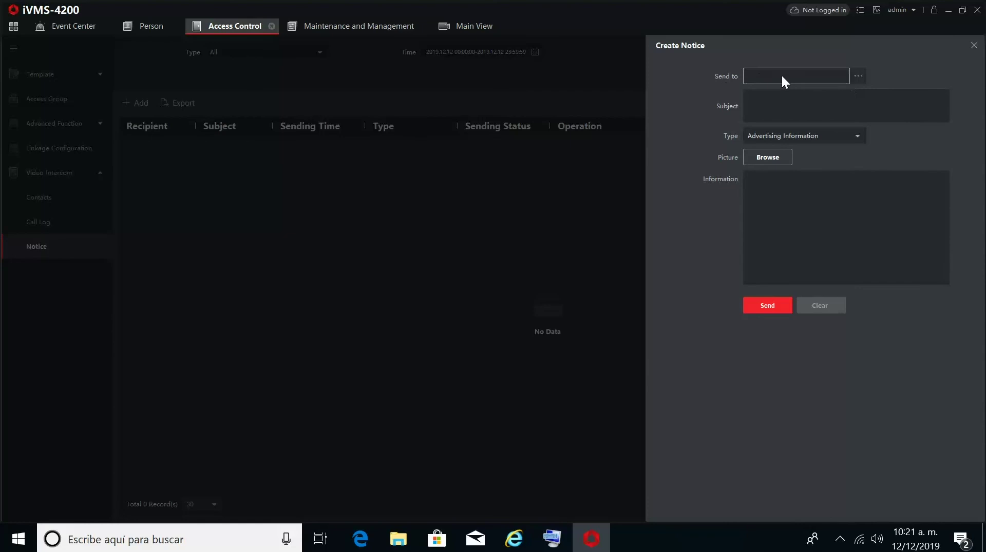
left_click(858, 76)
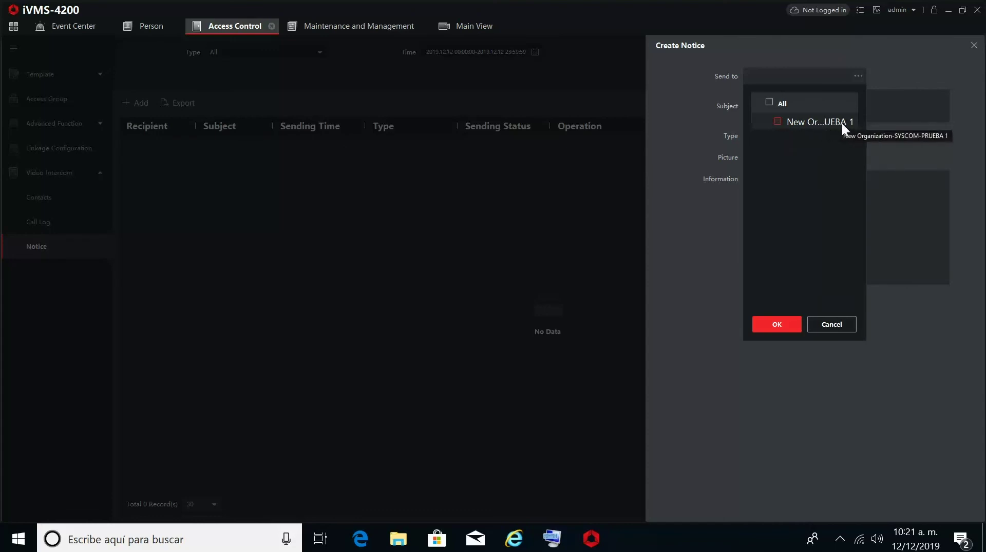
left_click(779, 121)
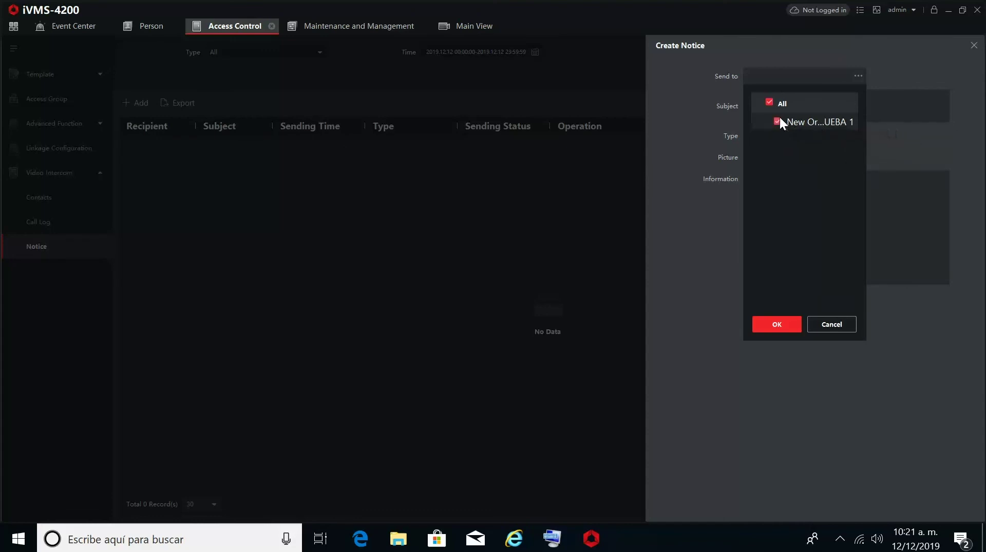
left_click(788, 322)
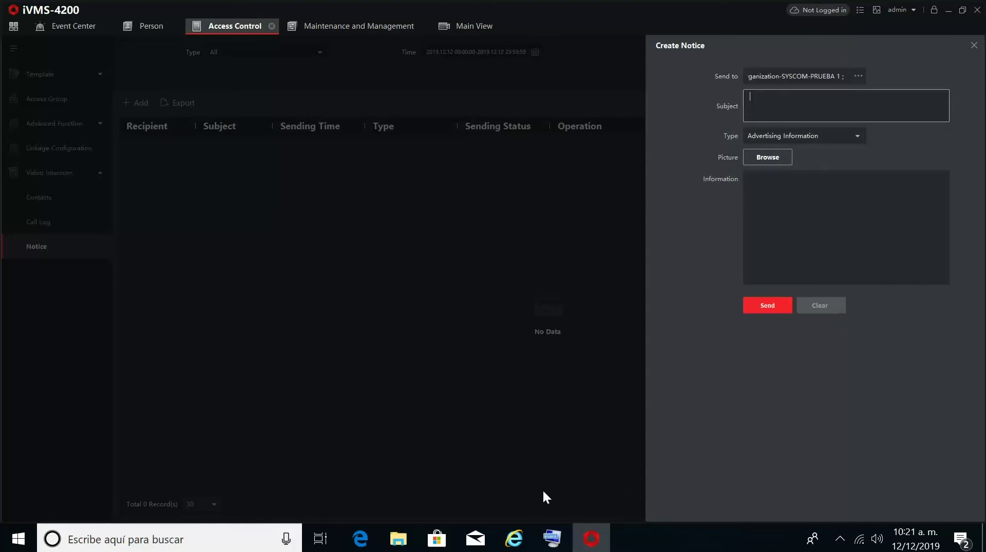
Step: Bring up the on-screen keyboard and enter BIENVENIDOS as the notice's subject
left_click(565, 539)
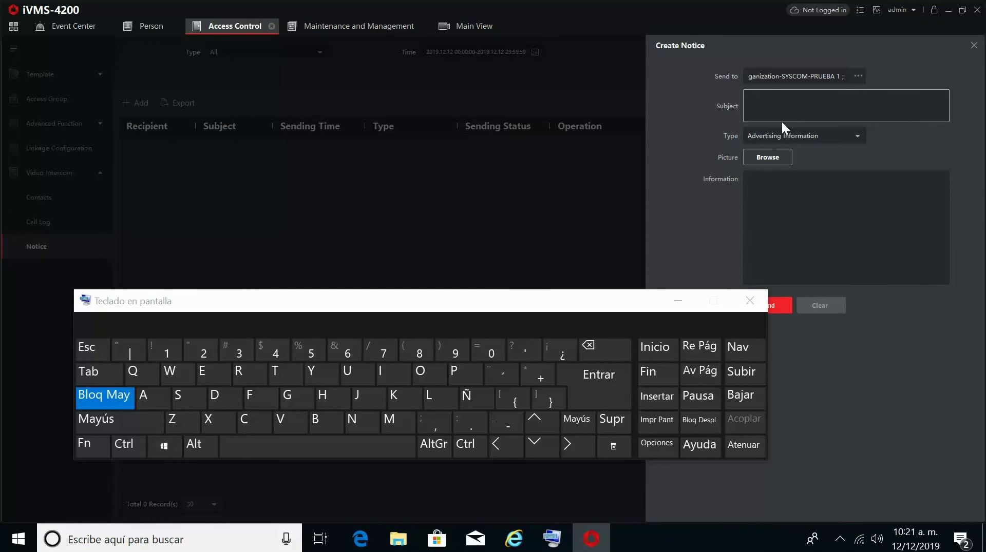
left_click(340, 444)
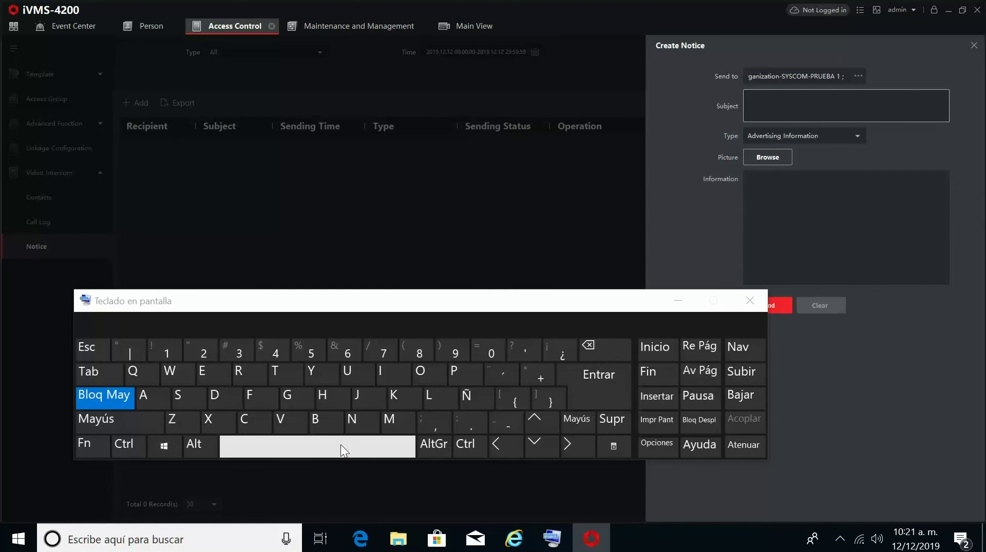
left_click(319, 424)
left_click(382, 372)
left_click(211, 371)
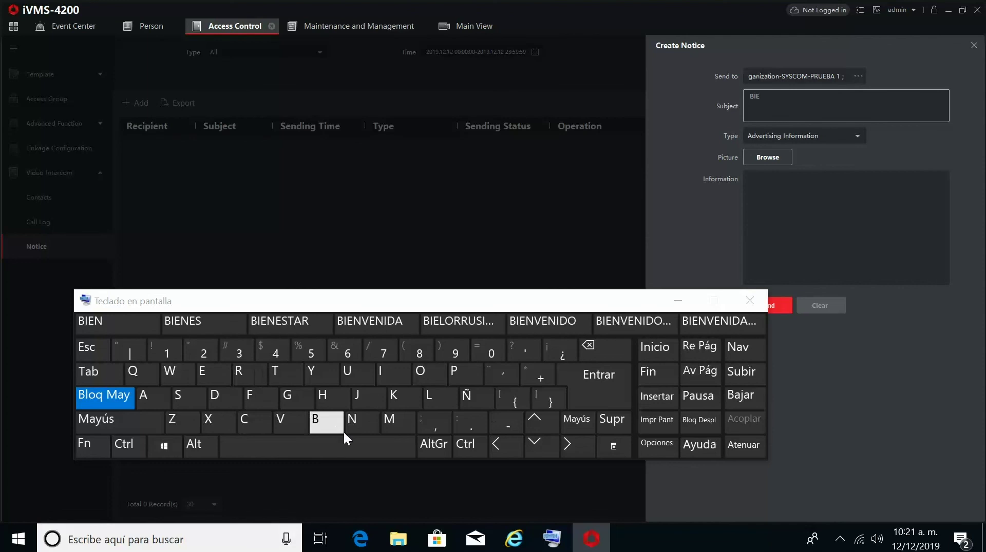
left_click(361, 422)
left_click(276, 418)
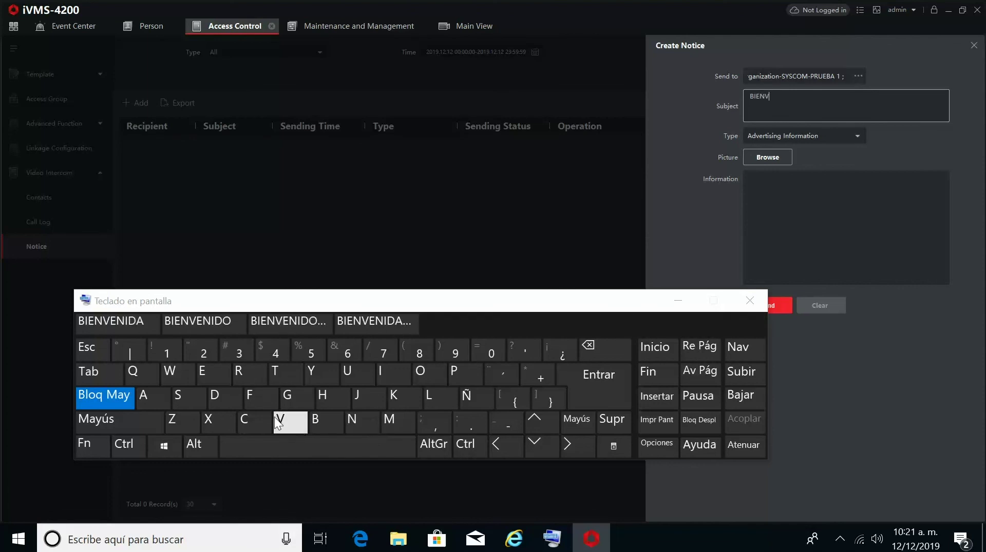
left_click(282, 327)
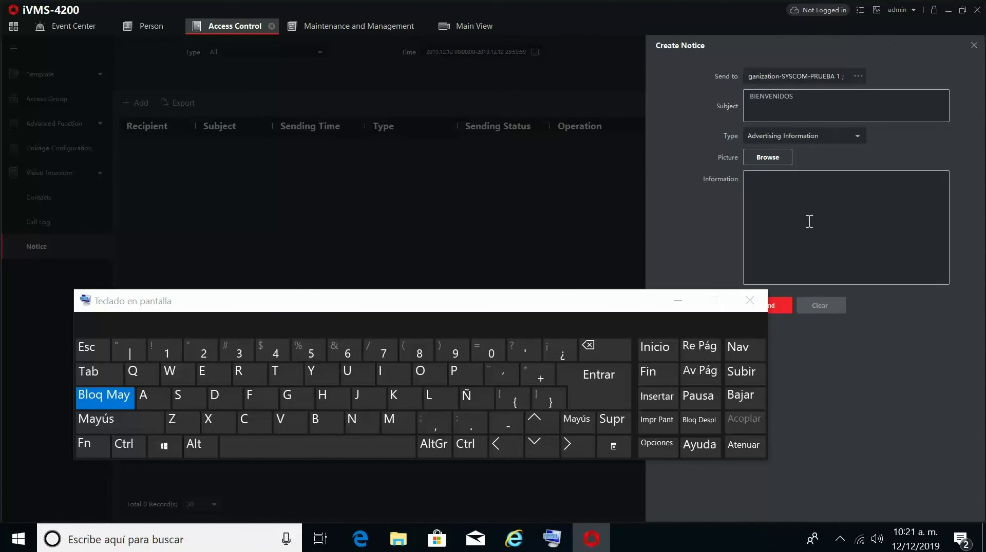
Step: Enter SALUDOS as the notice's information text and send the notice
left_click(794, 210)
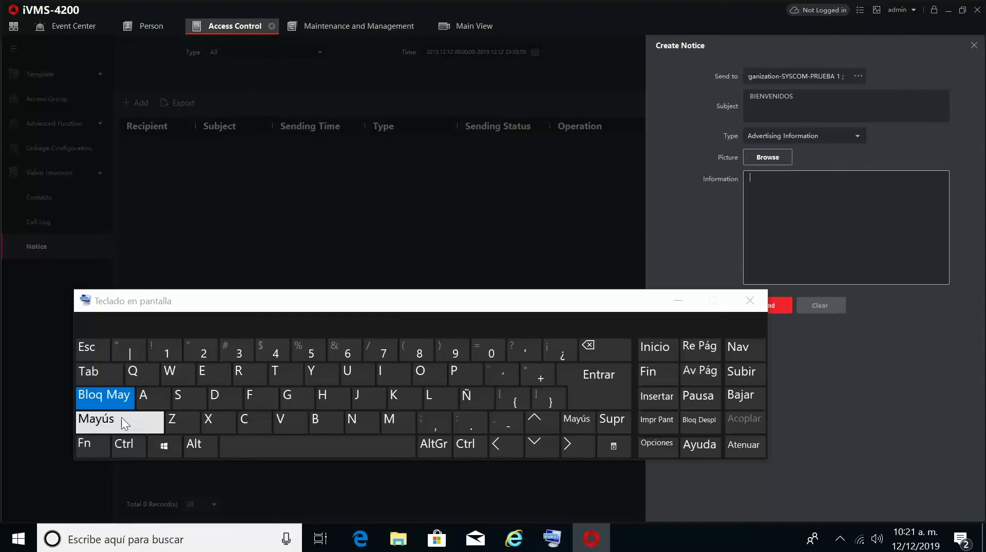
left_click(186, 402)
left_click(157, 402)
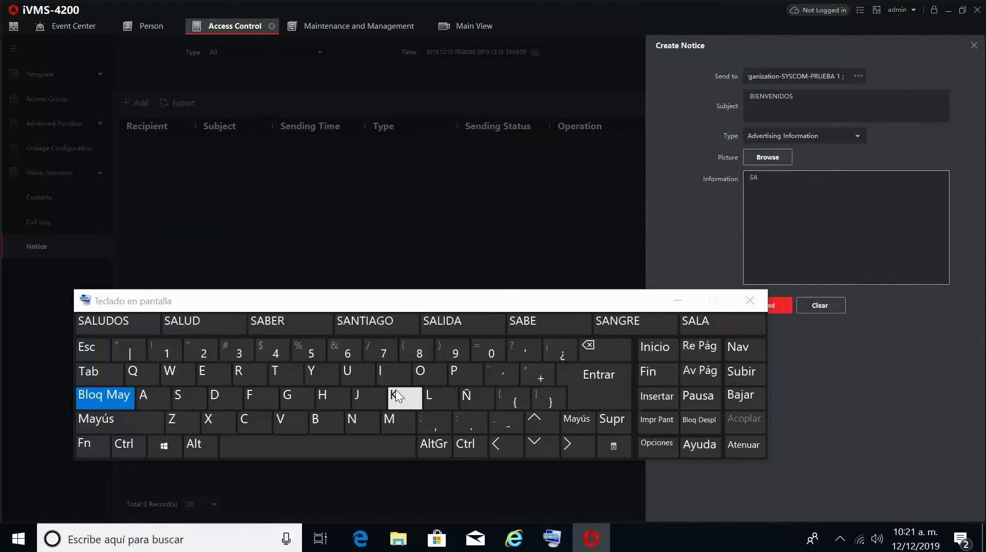
left_click(103, 321)
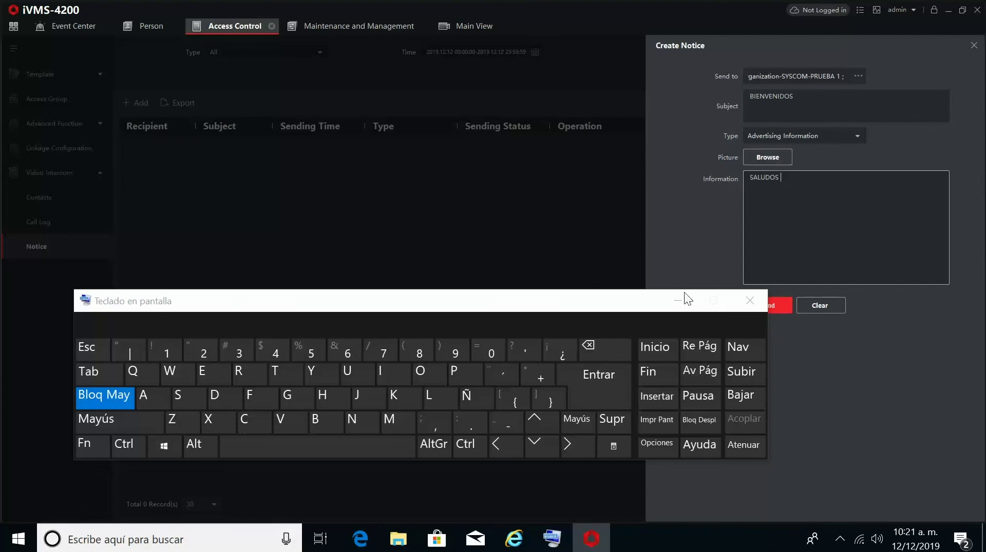
left_click(669, 299)
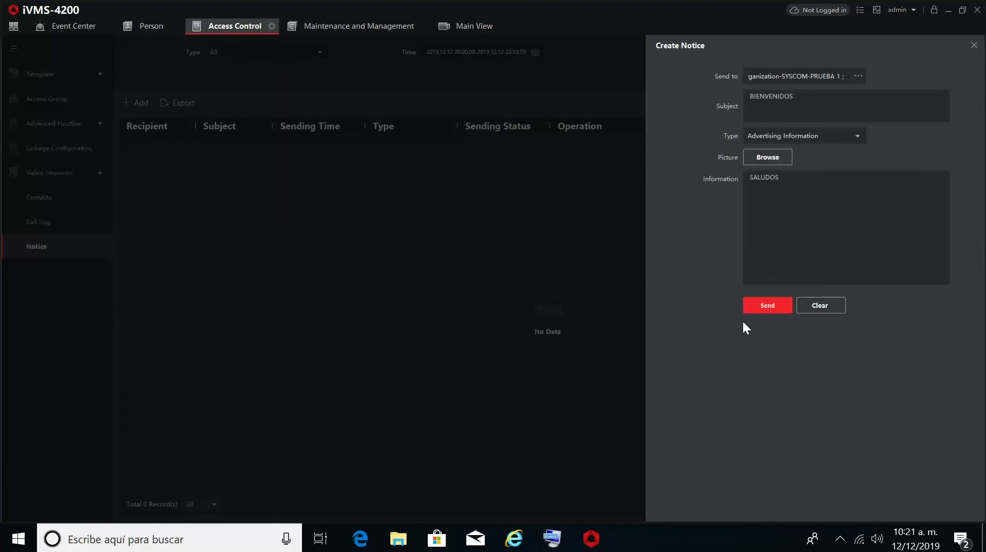
left_click(755, 308)
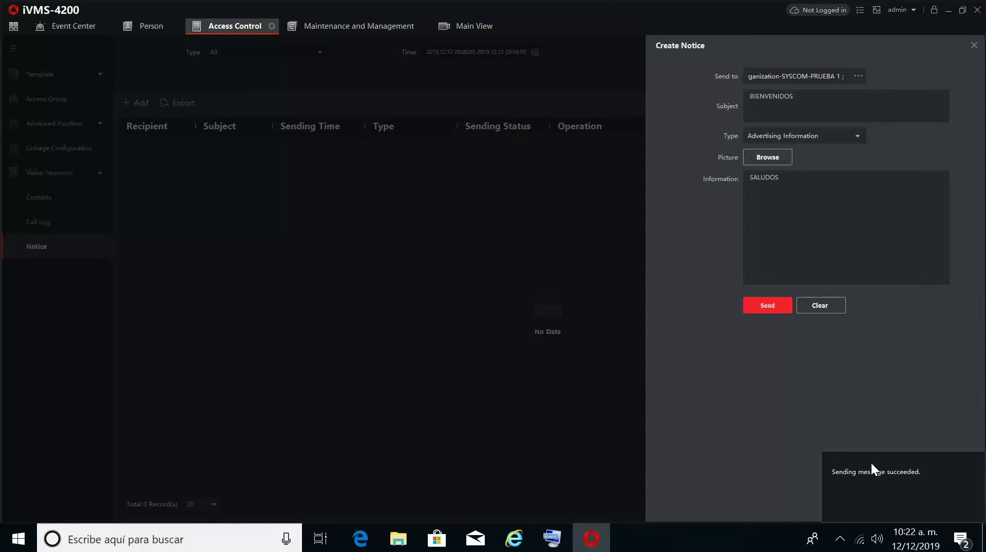
left_click(840, 538)
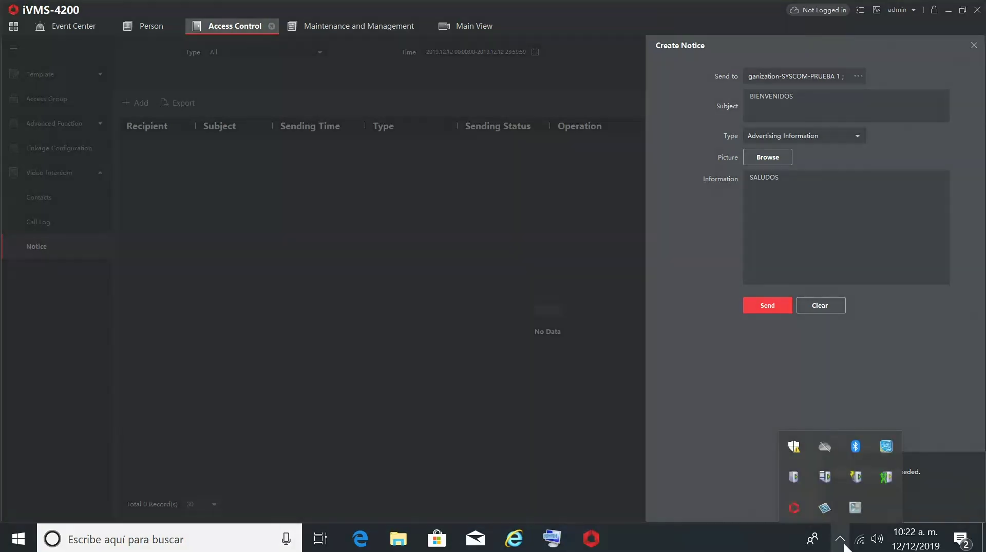